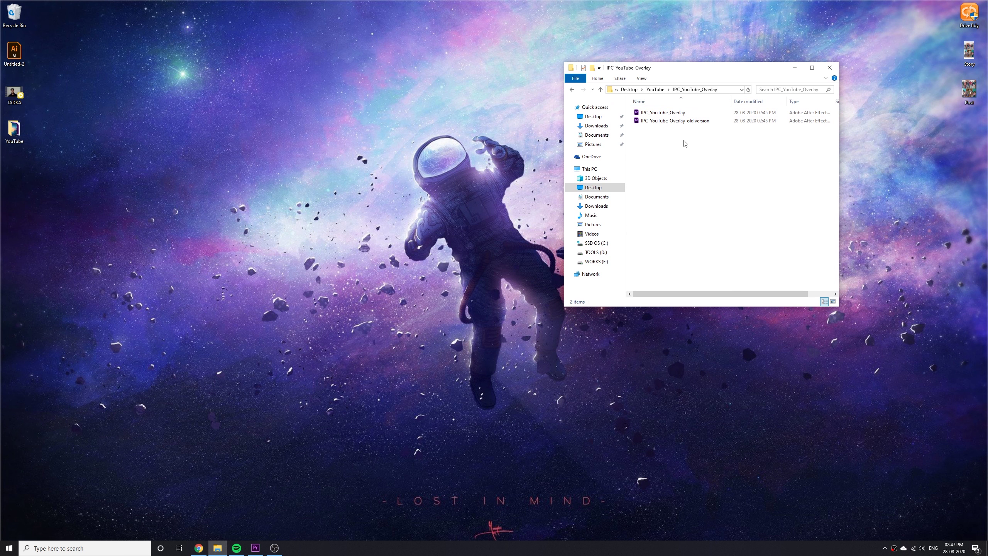
- Select the current IPC_YouTube_Overlay project file instead of the old version, then bring up the Start menu
left_click(688, 124)
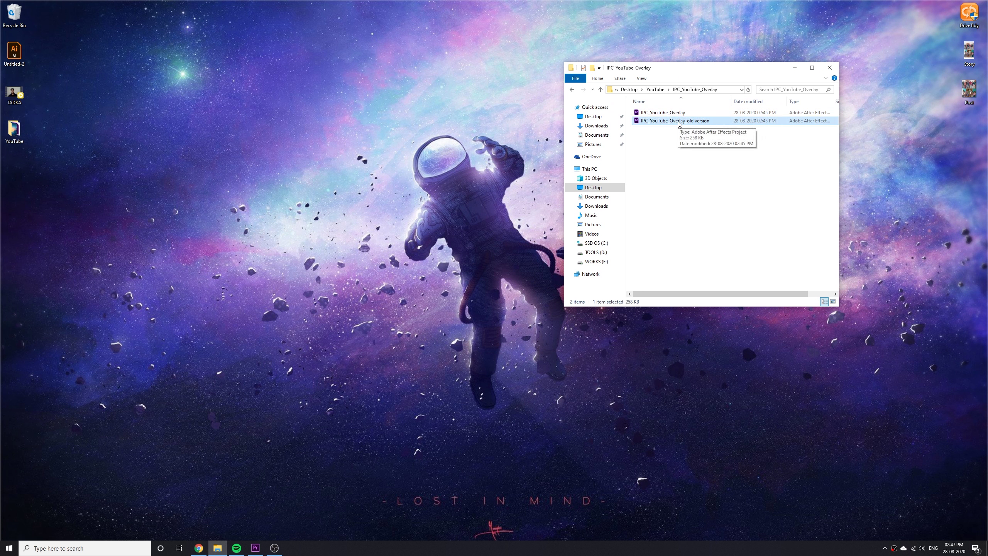
left_click(674, 114)
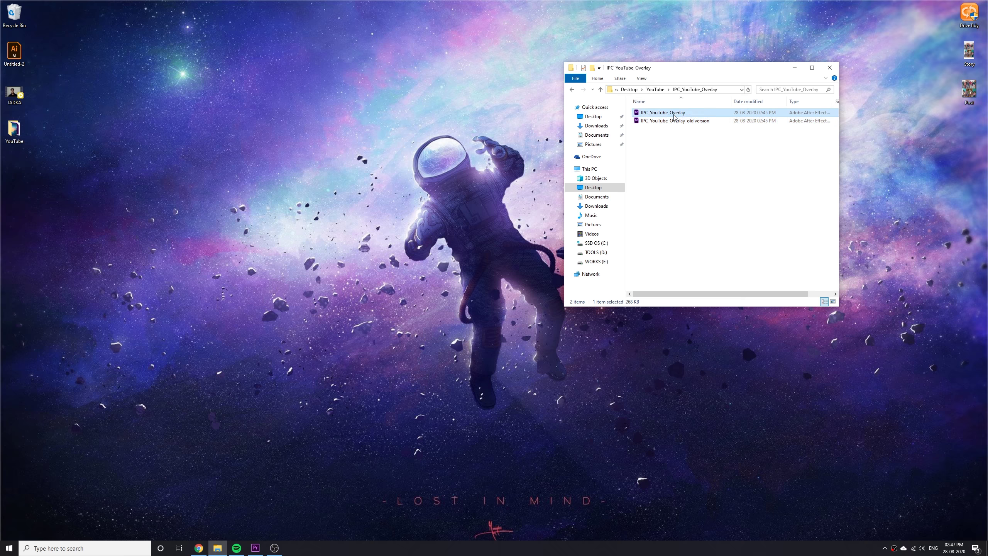
left_click(10, 548)
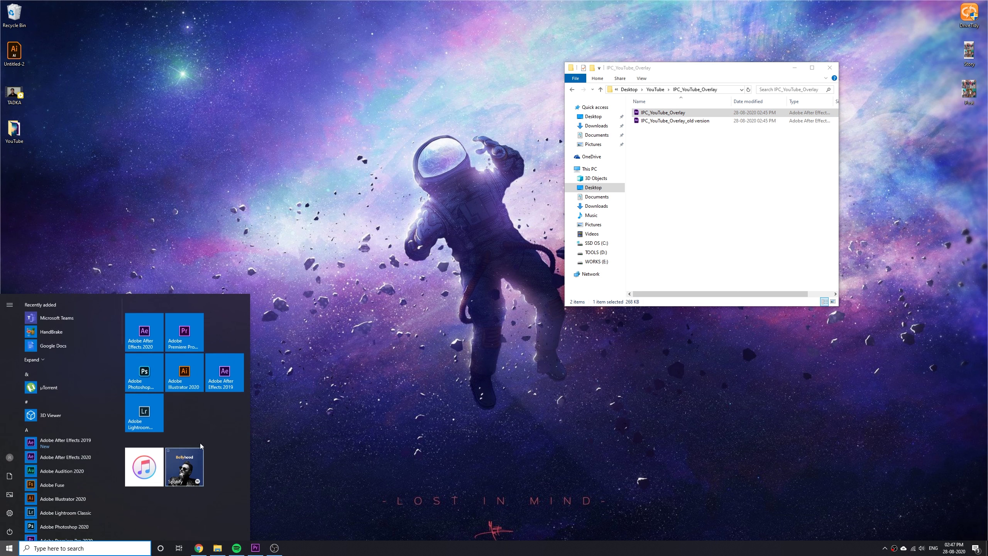
- Launch After Effects 2019 full-screen and open the Render This composition
left_click(226, 372)
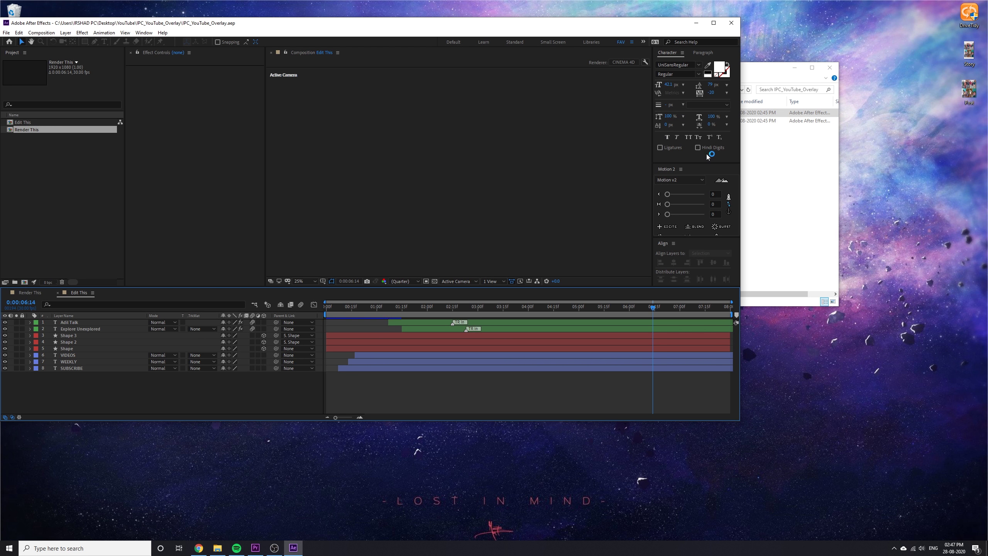
left_click(720, 24)
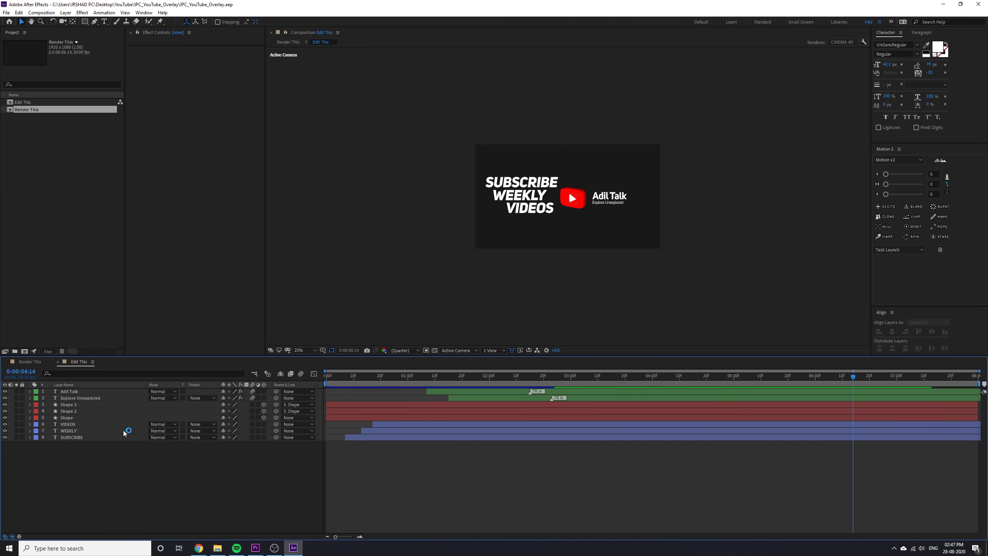
left_click(26, 109)
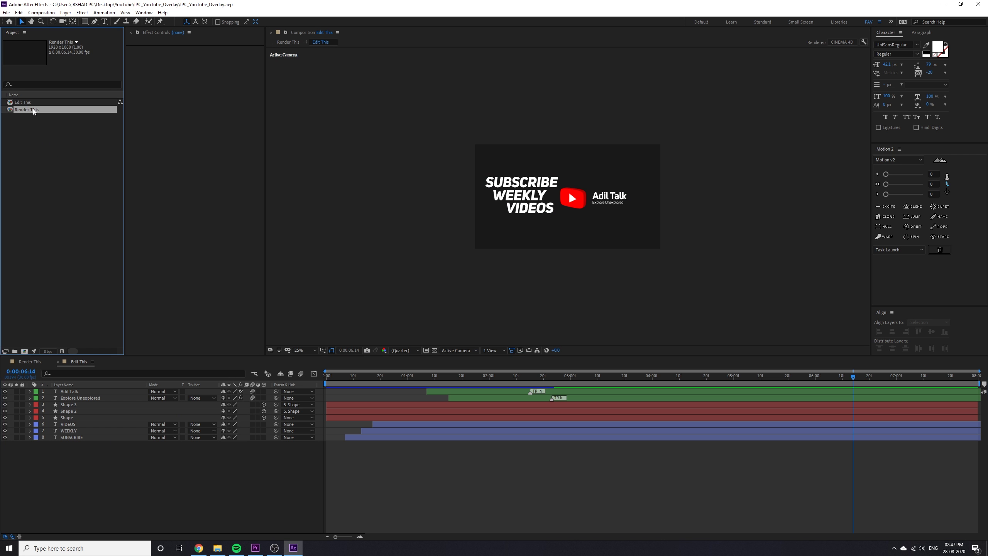
left_click(30, 362)
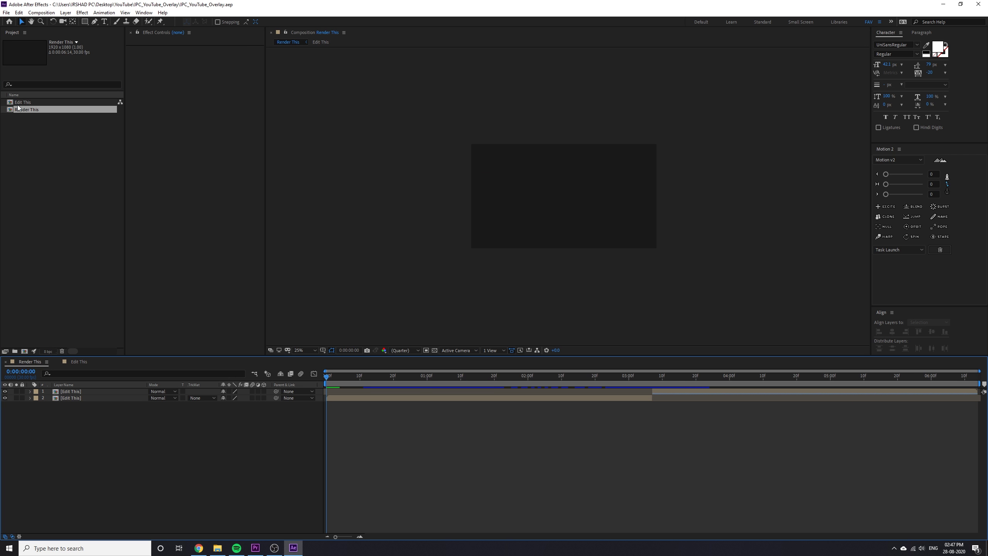
- Preview the Render This subscribe animation from 0:00:03:04, stopping at 0:00:06:07
key("ctrl+alt+m")
left_click_drag(330, 379, 678, 382)
key("space")
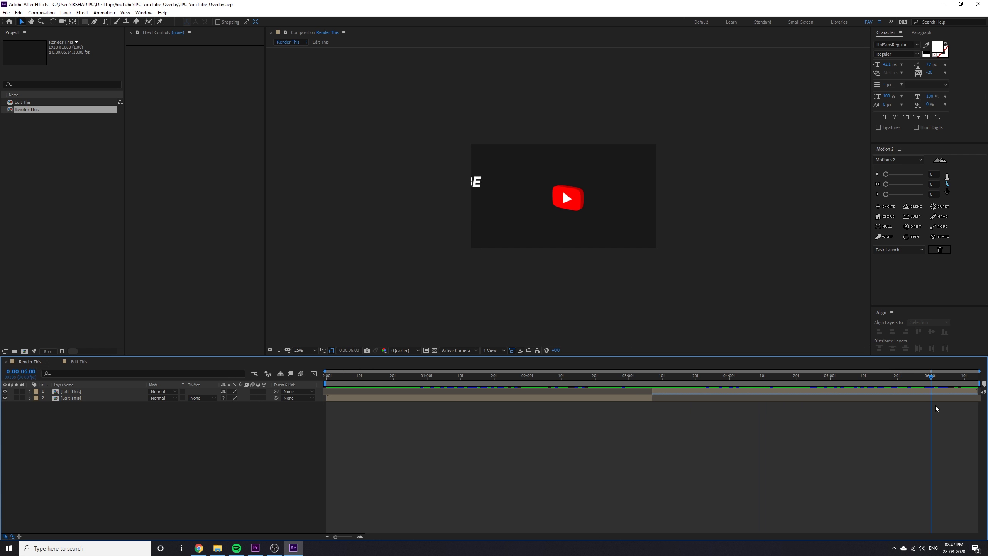
left_click_drag(974, 403, 956, 403)
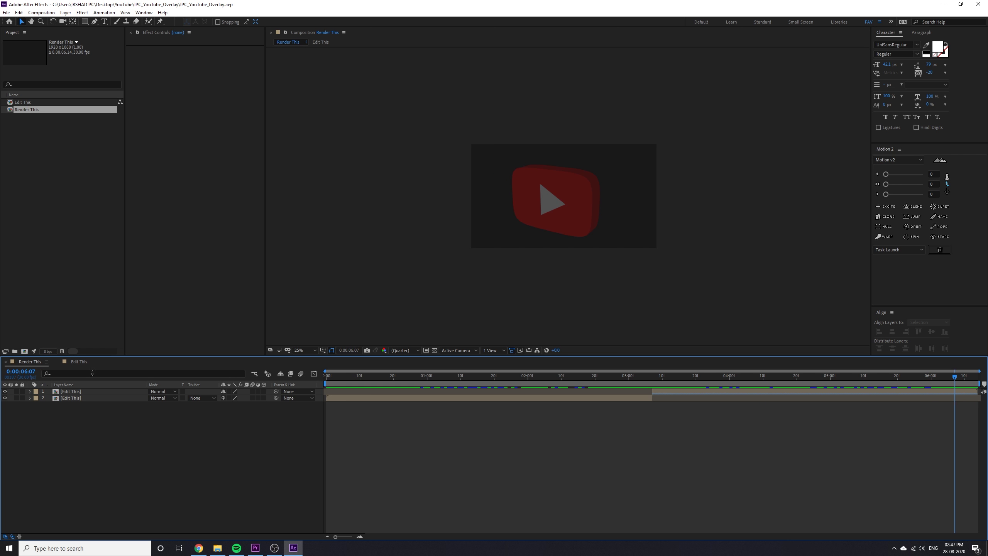
- Open the Edit This precomp, select its three logo shape layers and scrub to 0:00:01:17
left_click(80, 392)
double_click(80, 393)
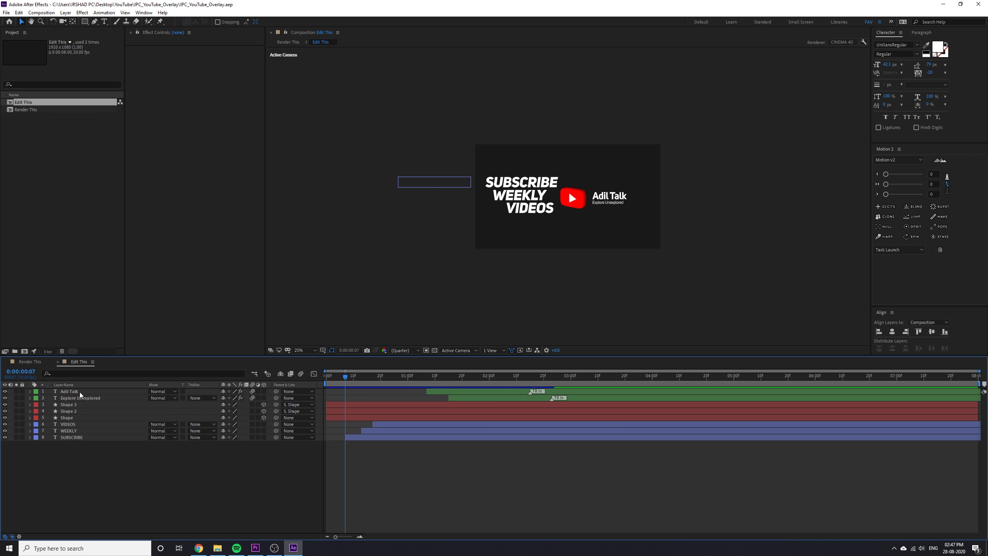
left_click_drag(323, 378, 348, 376)
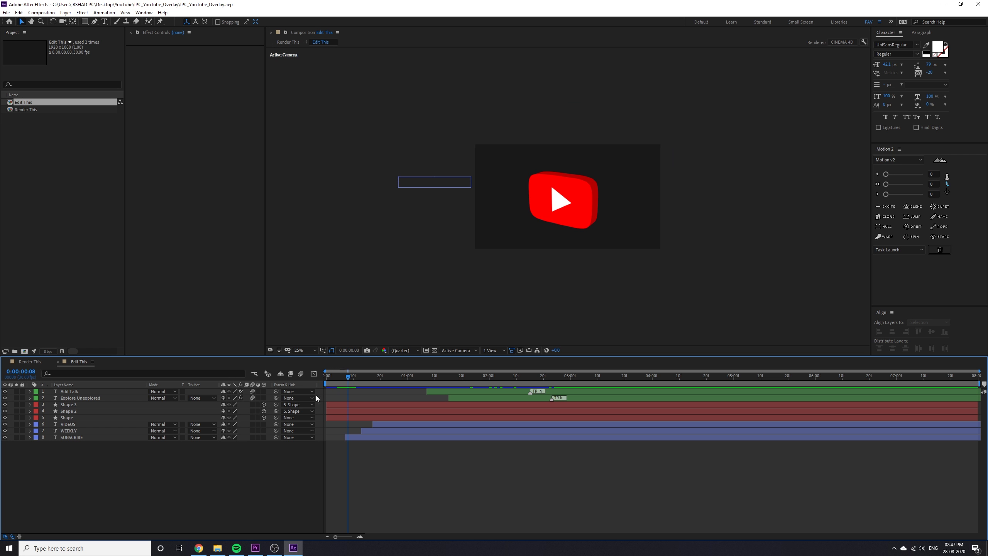
left_click(381, 407)
left_click(380, 417, "shift")
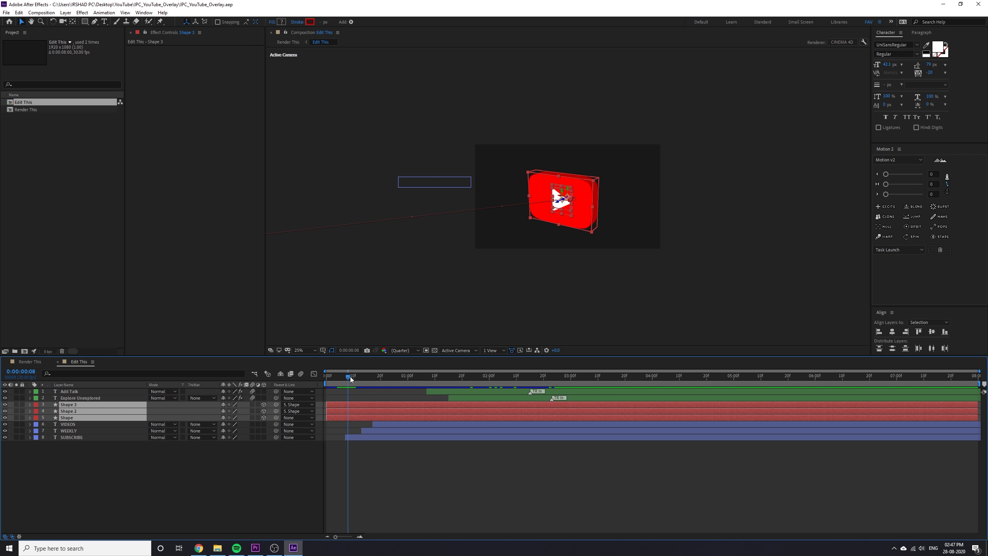
left_click_drag(351, 377, 538, 383)
- Select the Explore Unexplored tagline and channel-name text layers
left_click(554, 470)
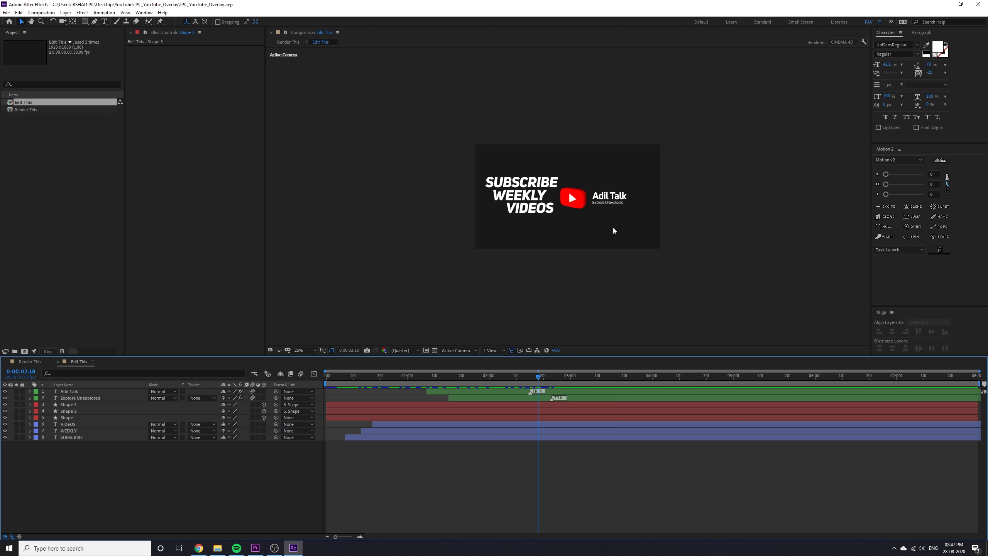
left_click(611, 204)
left_click(609, 196, "shift")
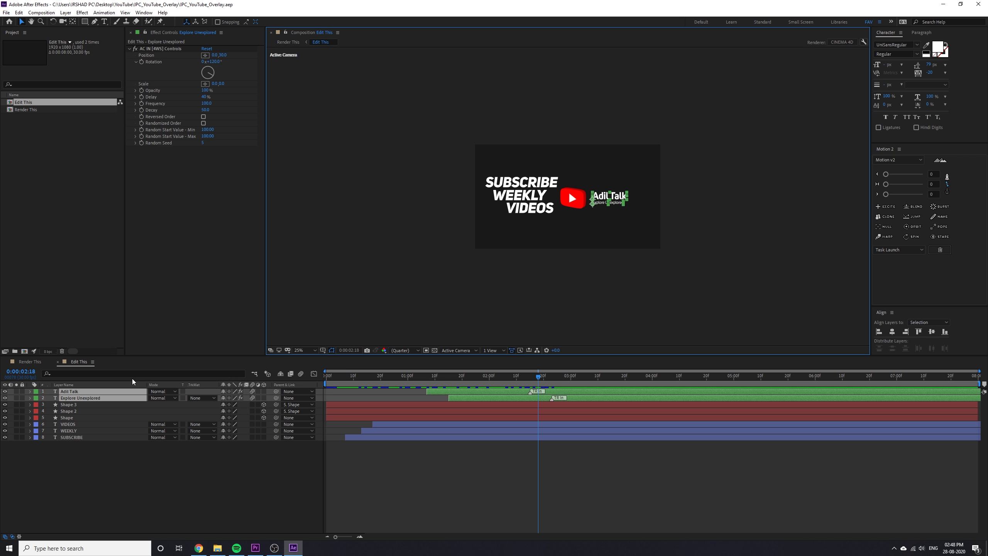
- Zoom the view to 50% and retype the channel name as the creator's own name
left_click(734, 284)
key("period")
double_click(641, 193)
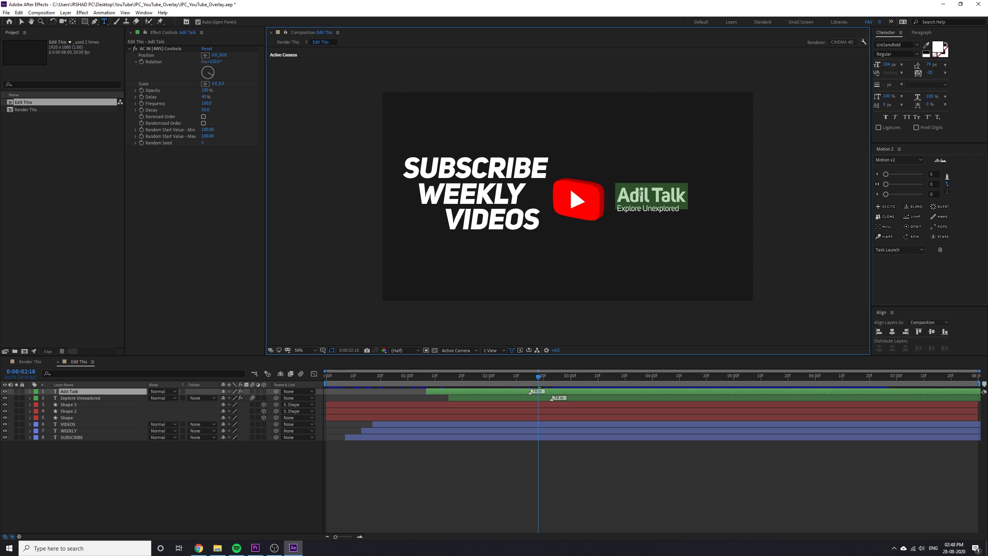
type("Irshadf")
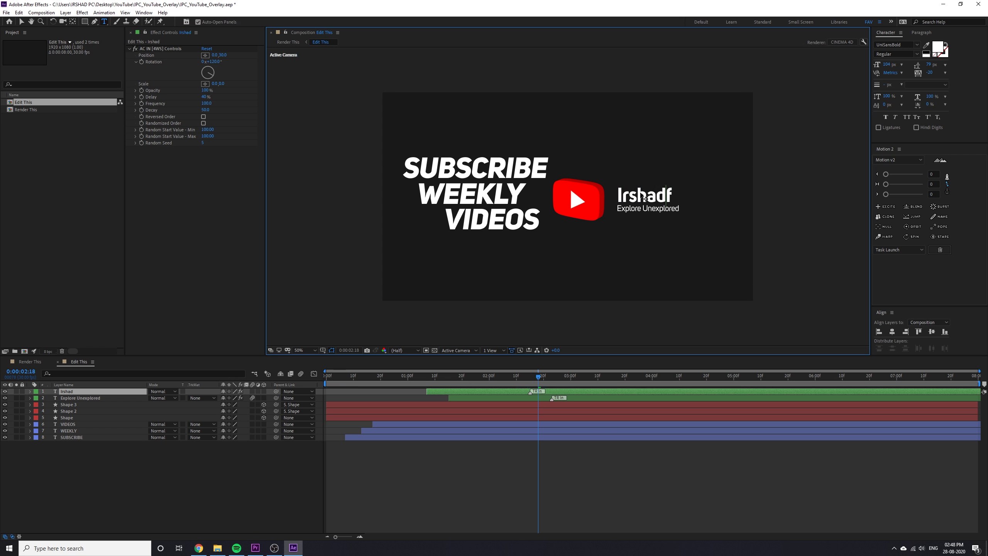
key("BackSpace")
type("Pc")
- Change the tagline from Explore Unexplored to YouTube Templates and exit text editing
double_click(670, 211)
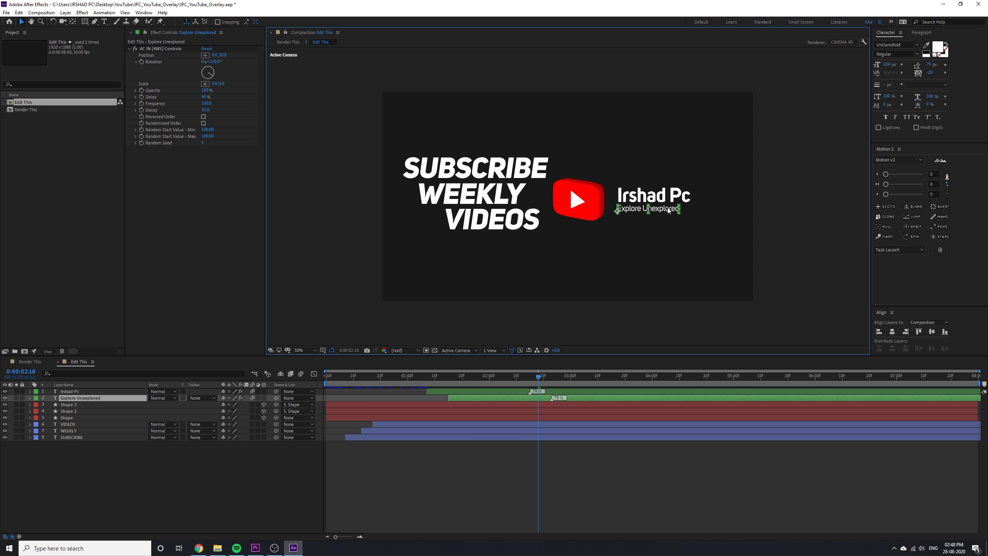
type("Art")
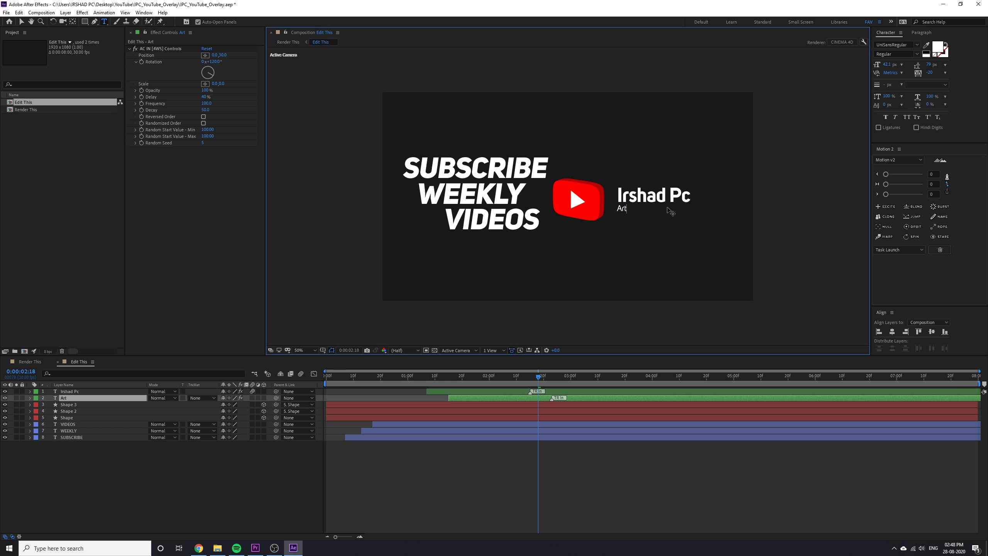
key("ctrl+a")
type("Video")
key("ctrl+a")
type("YouT")
key("Escape")
key("v")
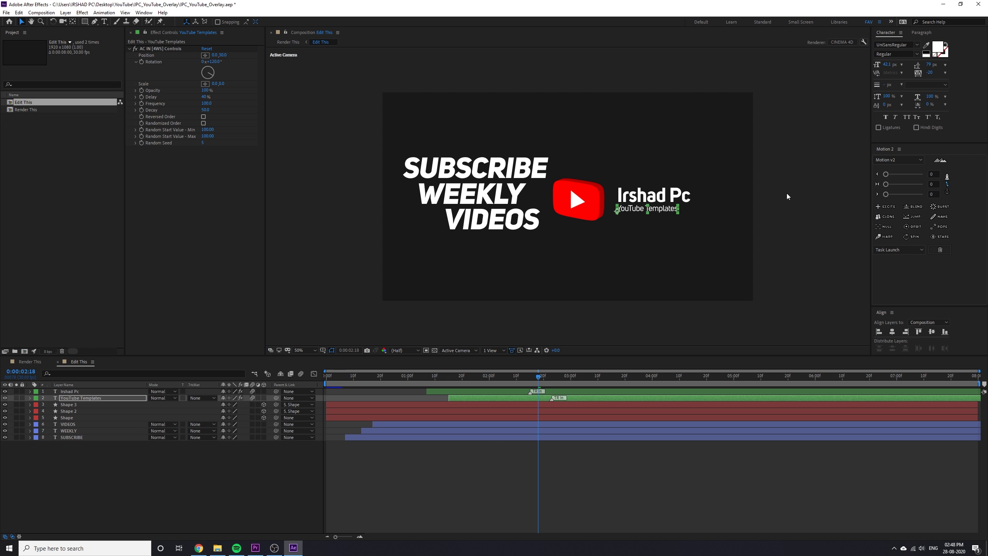
scroll(824, 233, "down", 2)
scroll(709, 263, "up", 2)
left_click_drag(556, 377, 496, 377)
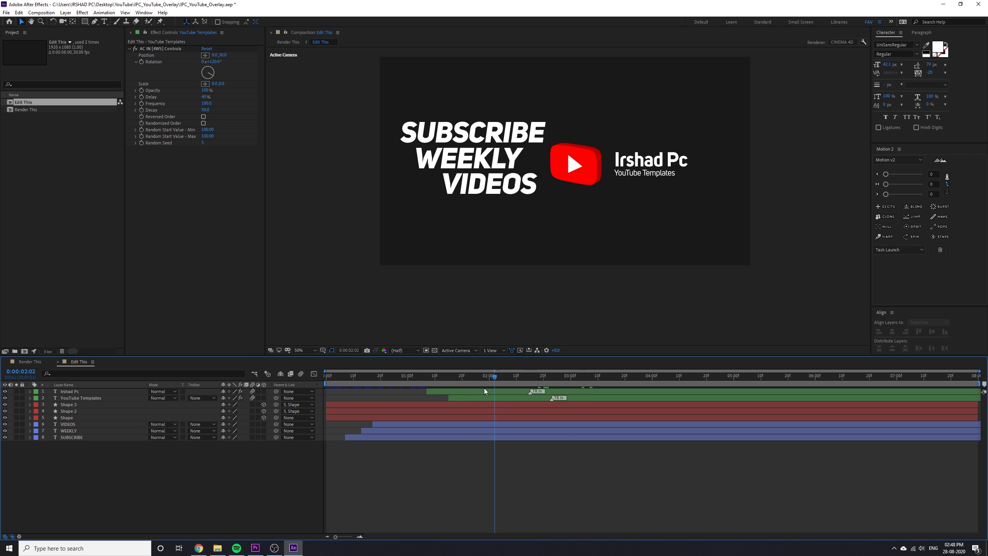
left_click(29, 361)
left_click_drag(333, 378, 623, 445)
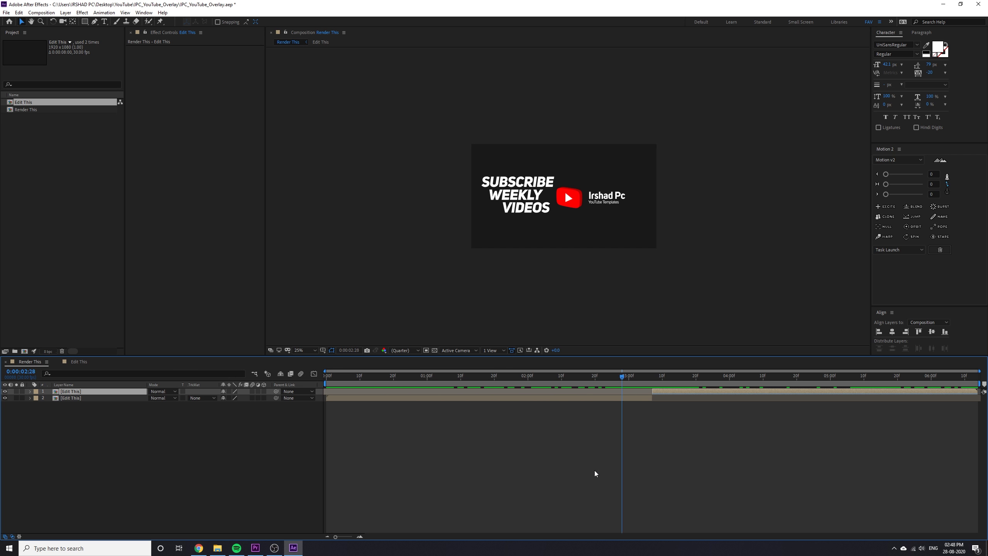
double_click(71, 391)
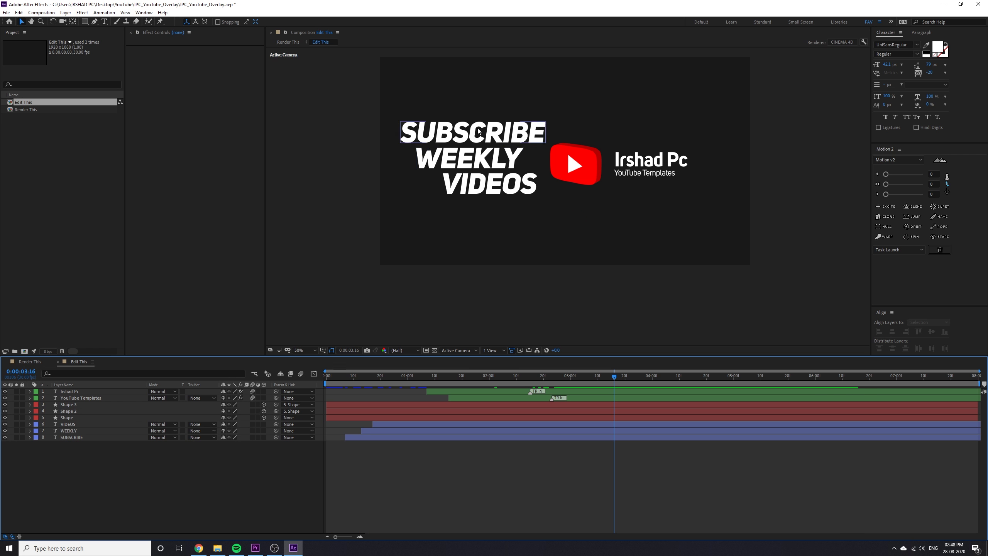
left_click_drag(493, 163, 498, 220)
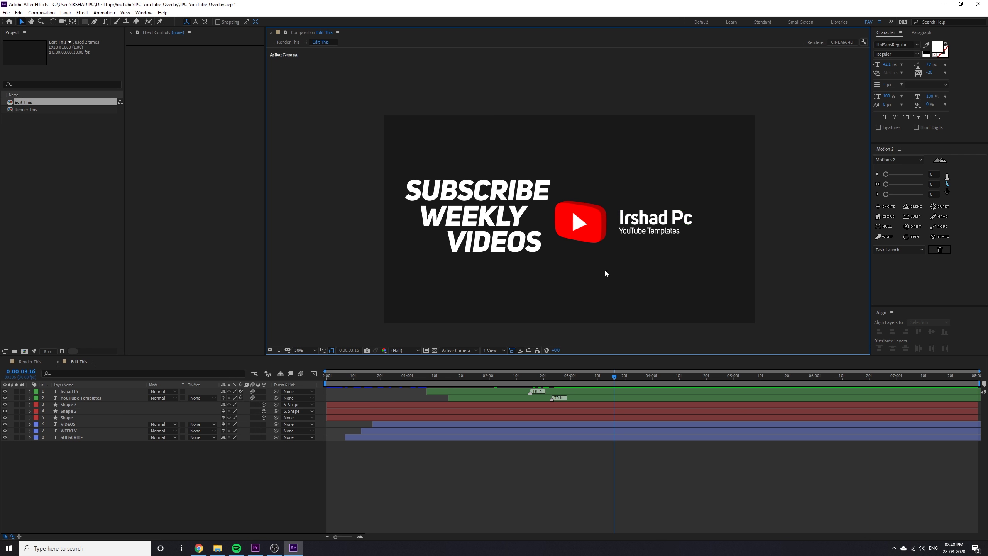
key("comma")
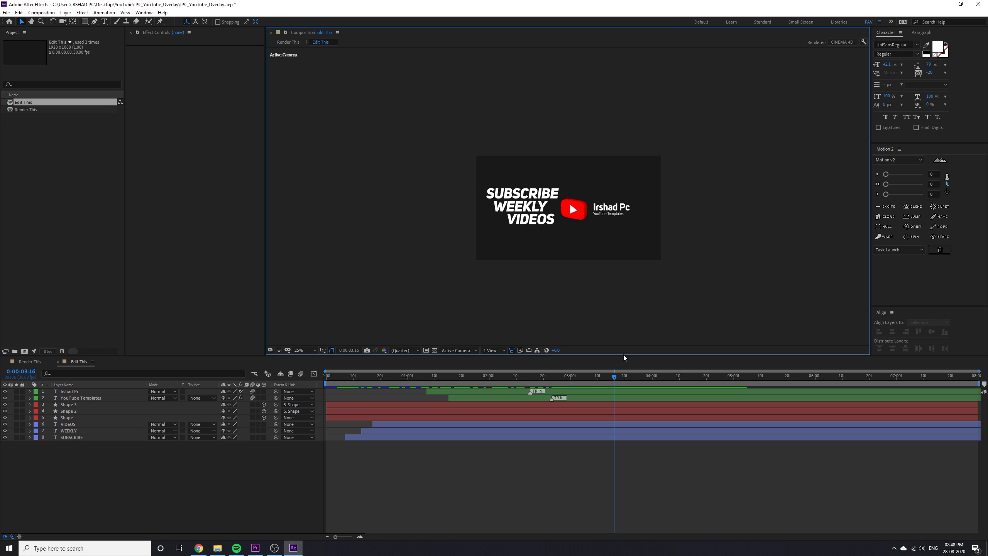
mouse_move(610, 379)
left_mouse_down()
mouse_move(335, 389)
mouse_move(623, 392)
left_mouse_up()
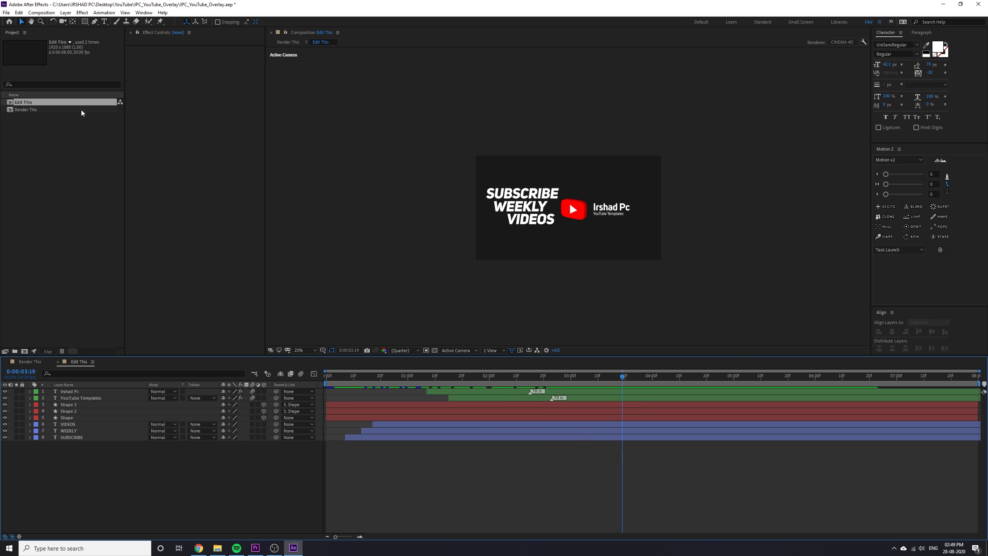
- Add the Render This composition to the render queue
left_click(30, 363)
left_click(44, 13)
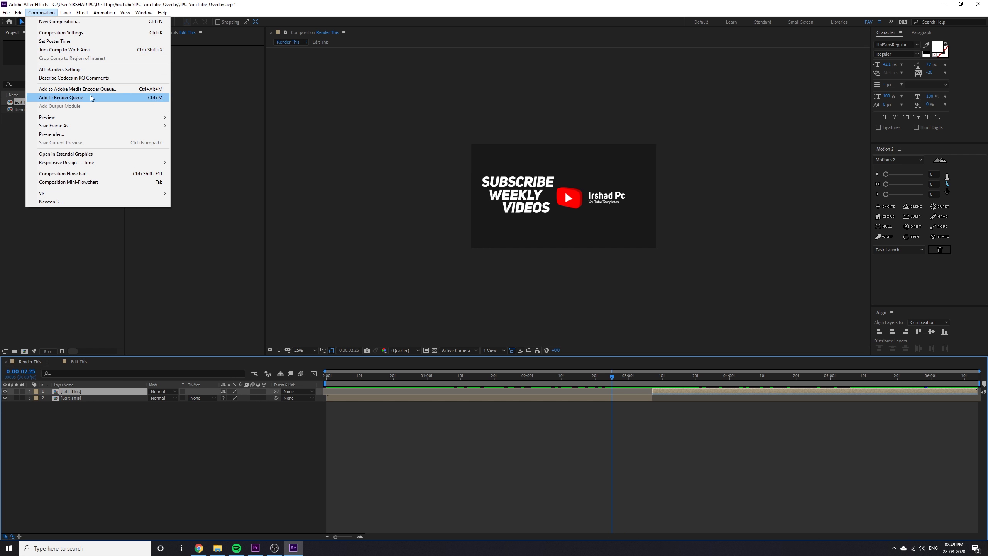
left_click(61, 97)
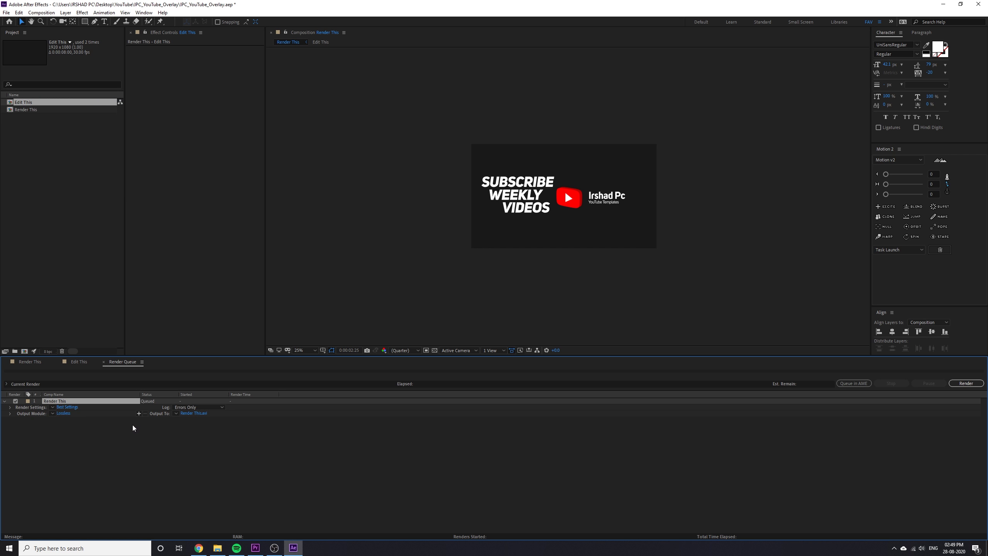
- Set the Output Module format to QuickTime instead of AVI
left_click(63, 413)
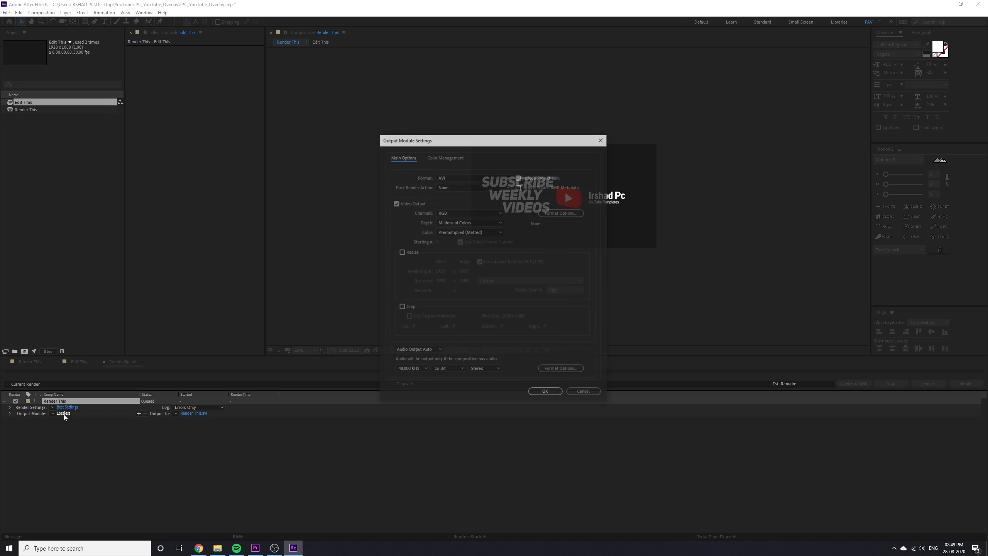
left_click(454, 177)
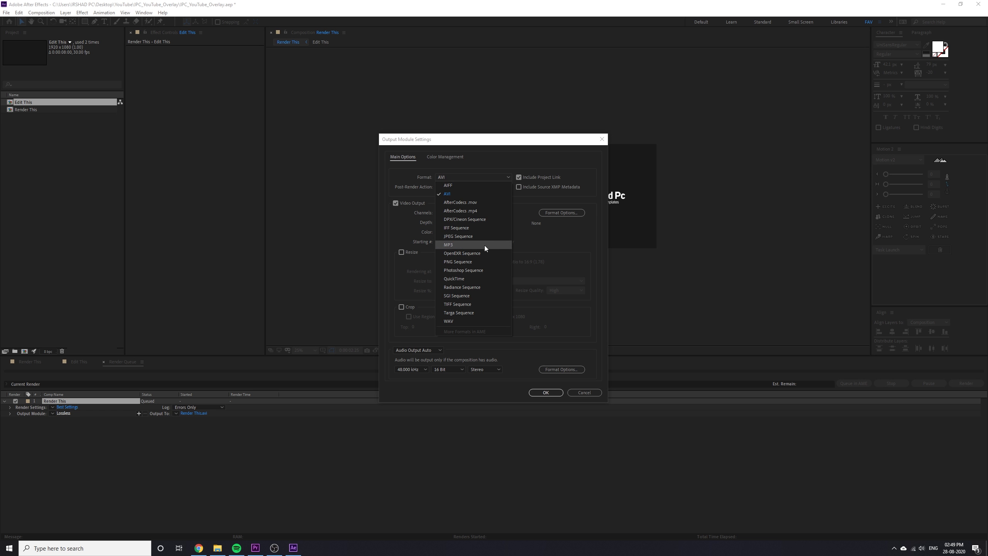
left_click(453, 279)
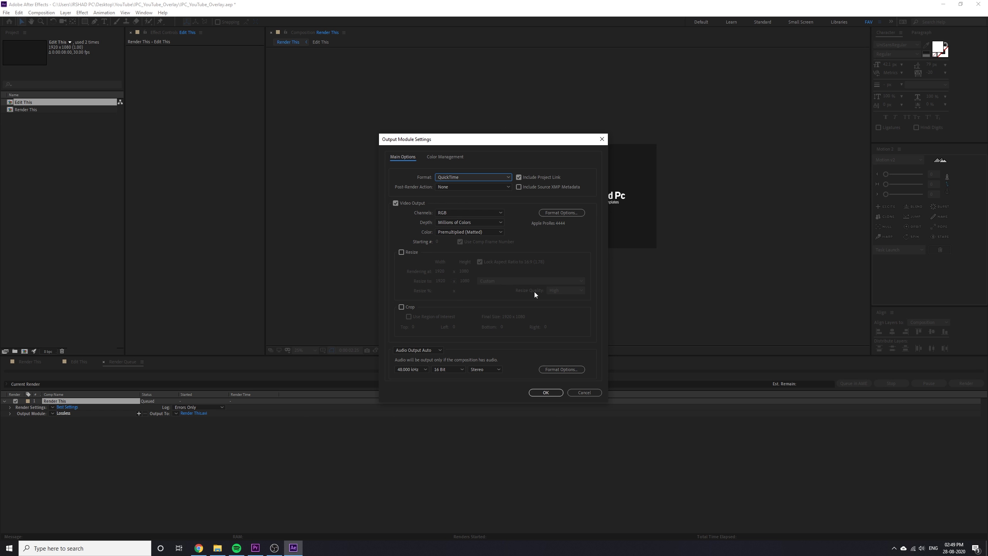
- In QuickTime Format Options, try the Animation codec, then return to Apple ProRes 4444
left_click(566, 214)
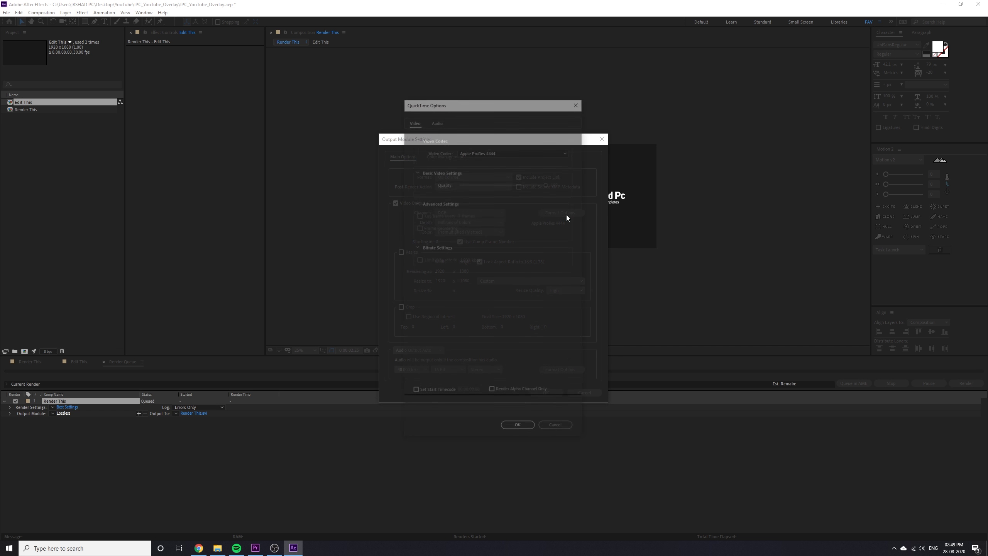
left_click(481, 152)
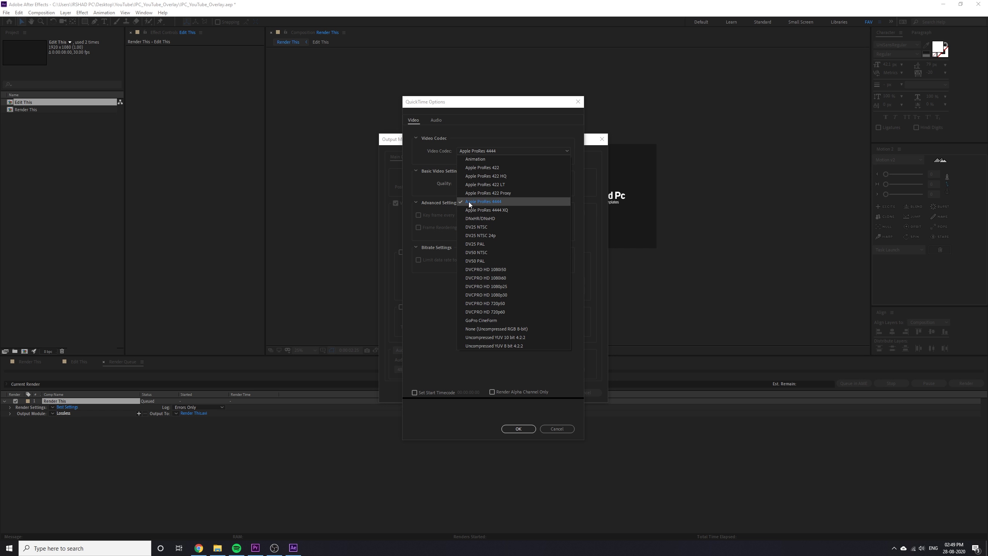
left_click(499, 205)
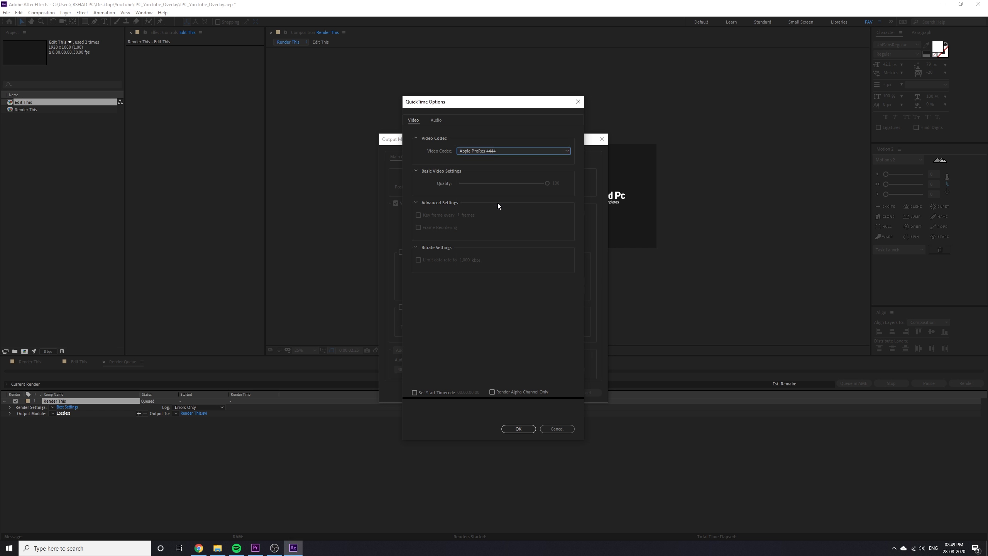
left_click(478, 153)
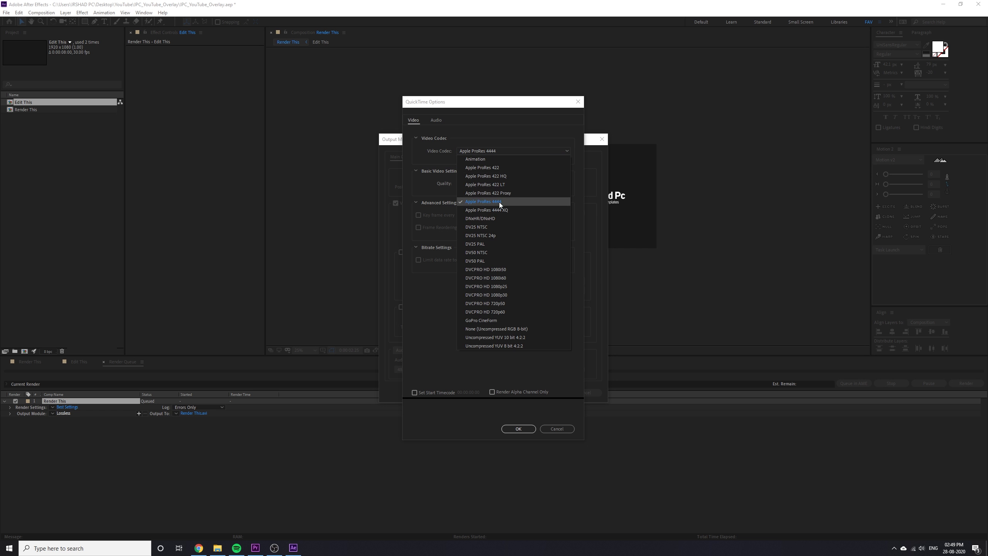
left_click(480, 159)
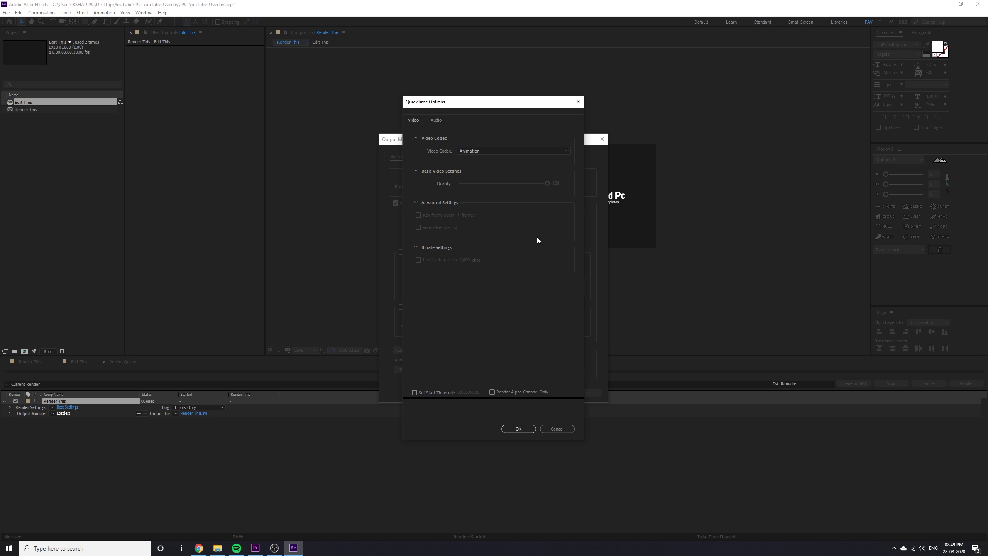
left_click(479, 151)
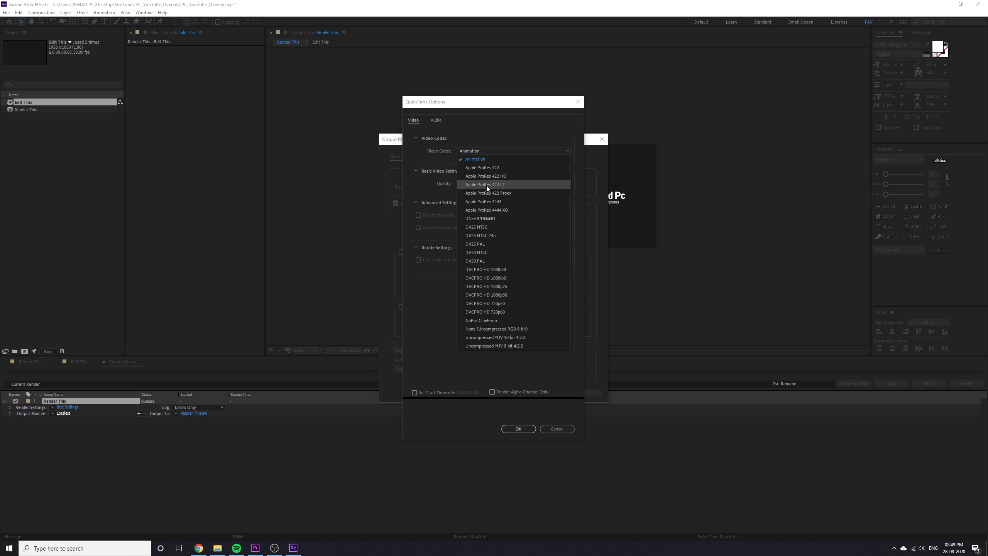
left_click(497, 201)
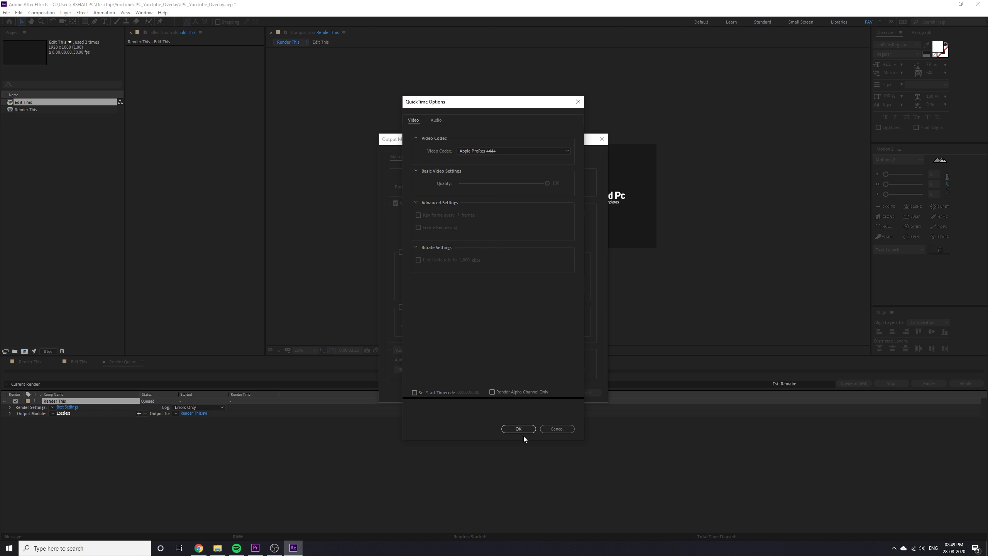
left_click_drag(472, 101, 482, 108)
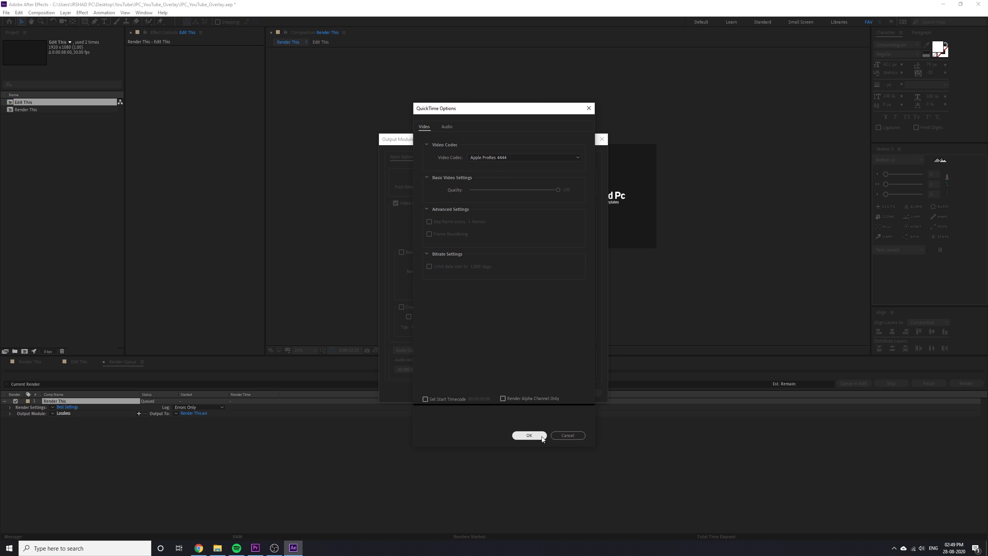
- Confirm the codec and set output channels to RGB + Alpha
left_click(539, 435)
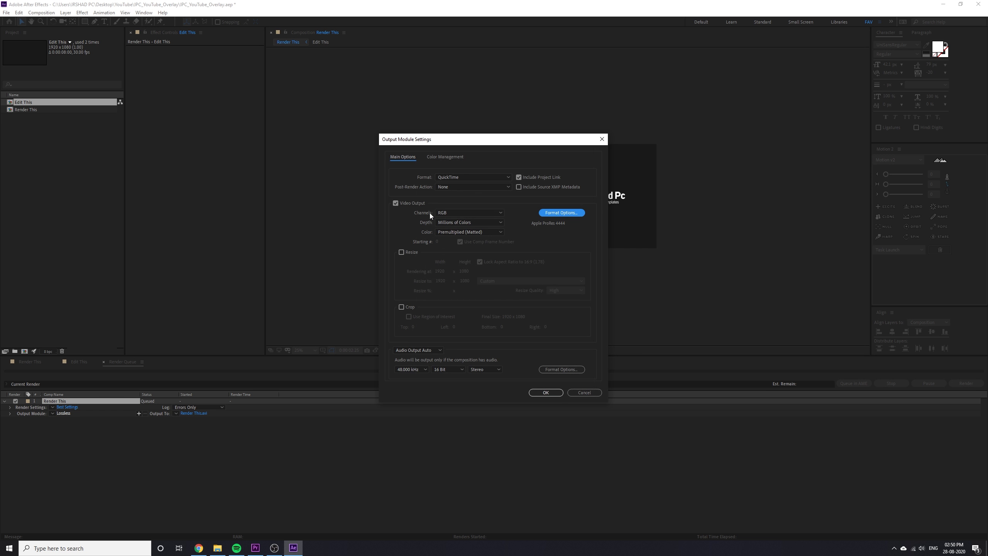
left_click(451, 214)
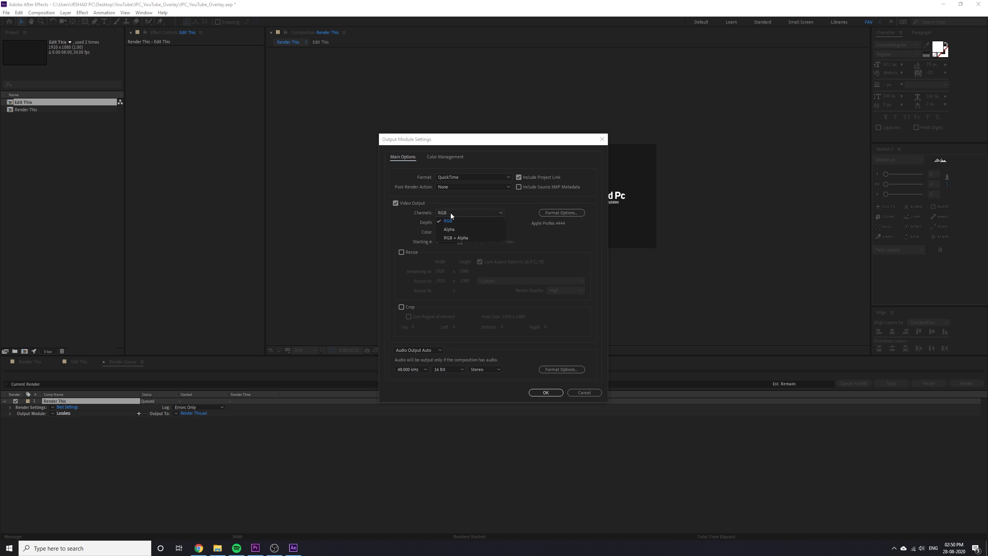
left_click(469, 238)
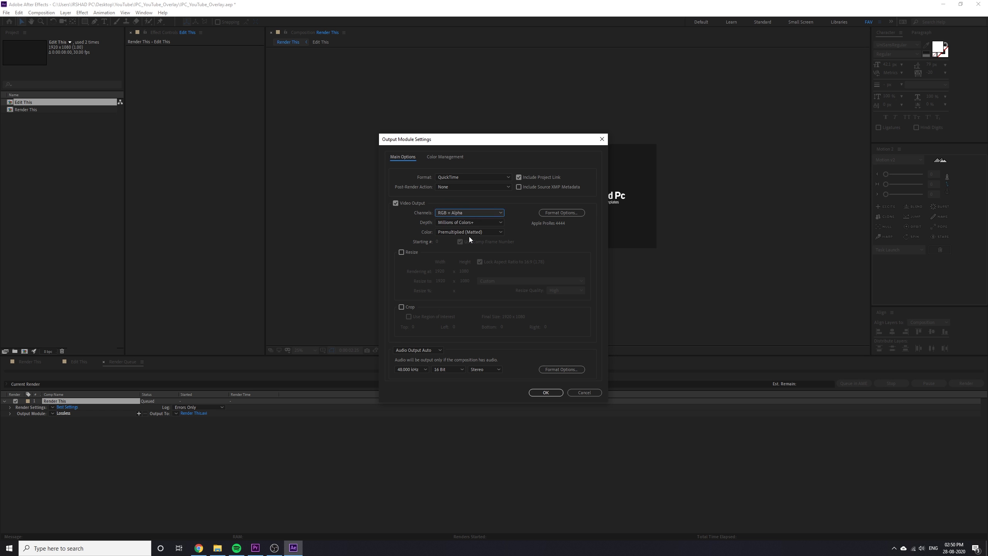
left_click(546, 392)
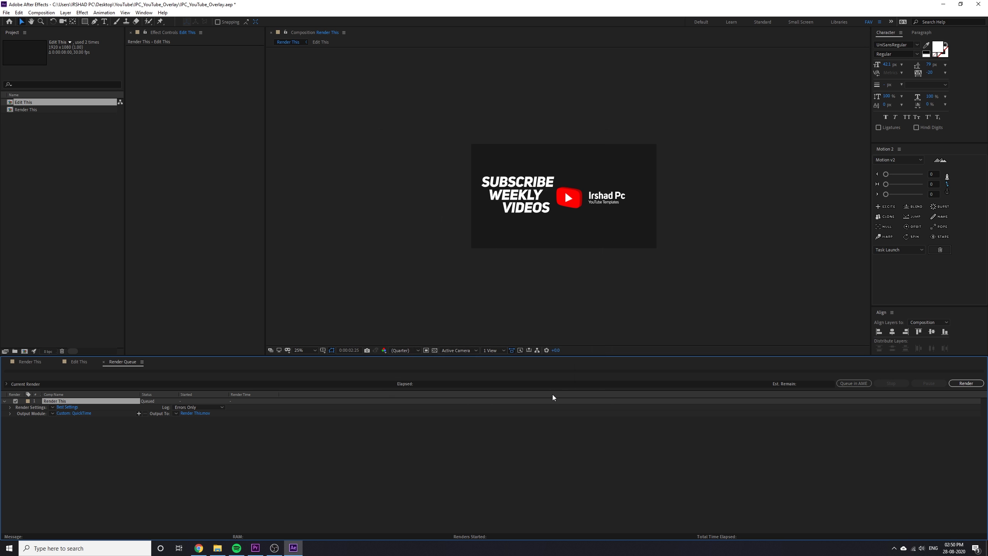
- Save the render output as Render This.mov on the Desktop
left_click(196, 414)
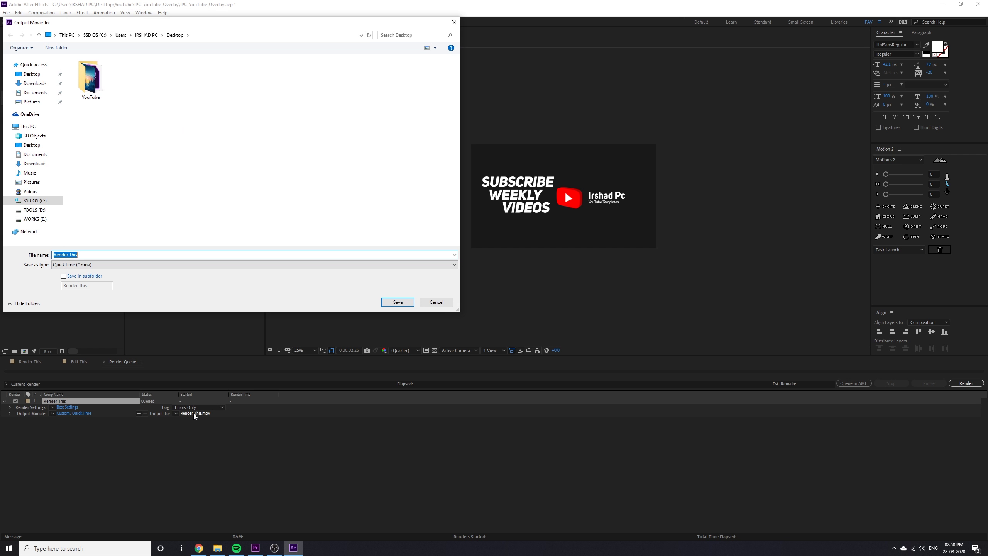
left_click(32, 73)
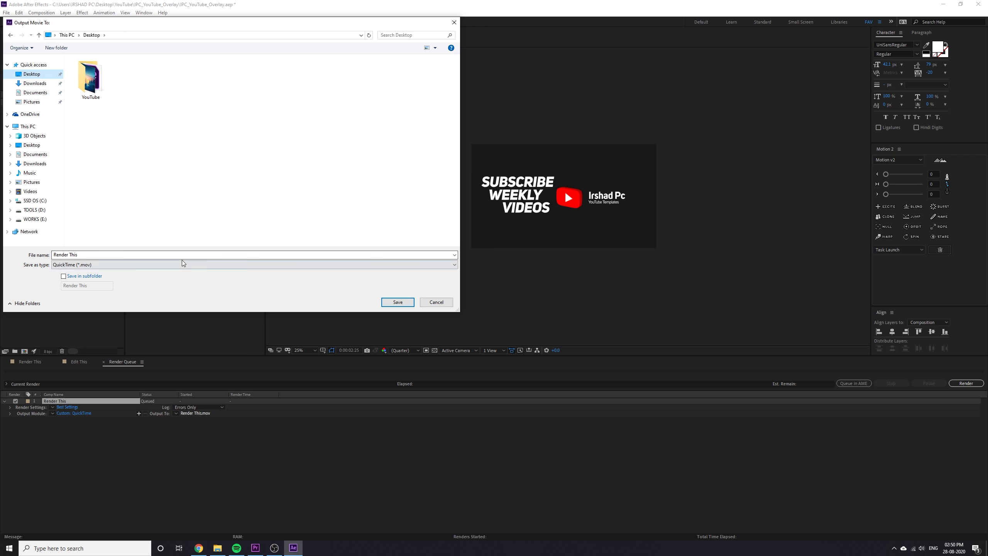
left_click(389, 303)
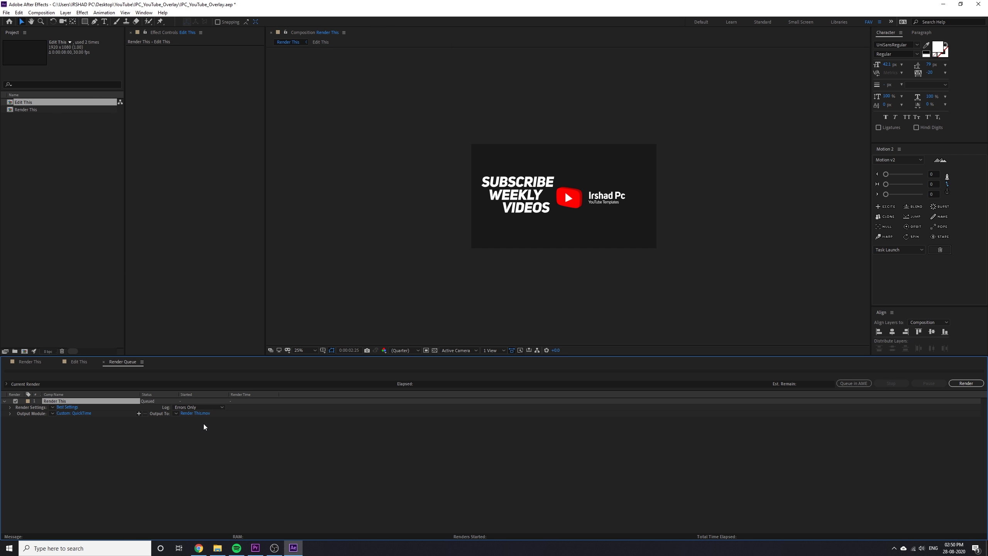
- Render the overlay and confirm Render This.mov on the desktop is 42.7 MB
left_click(966, 383)
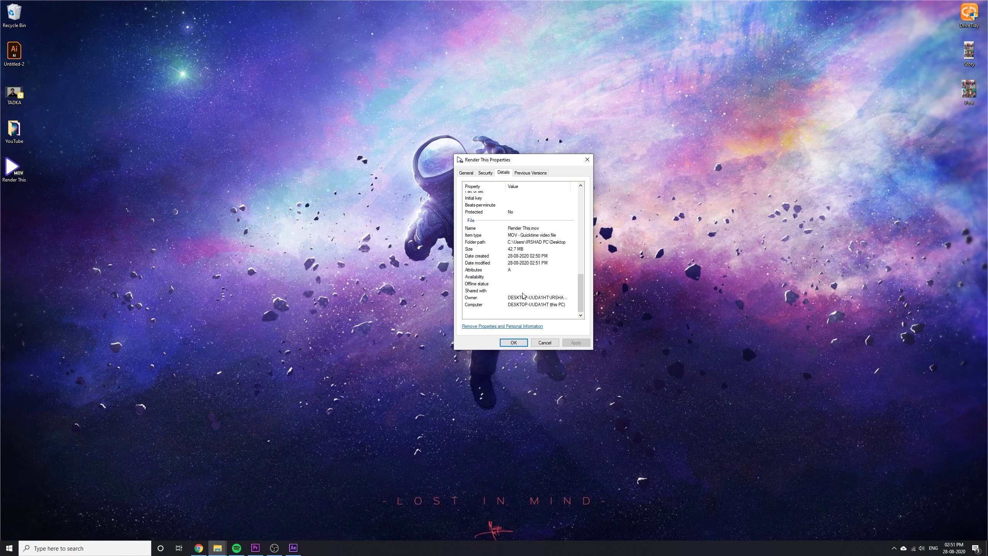
left_click(512, 251)
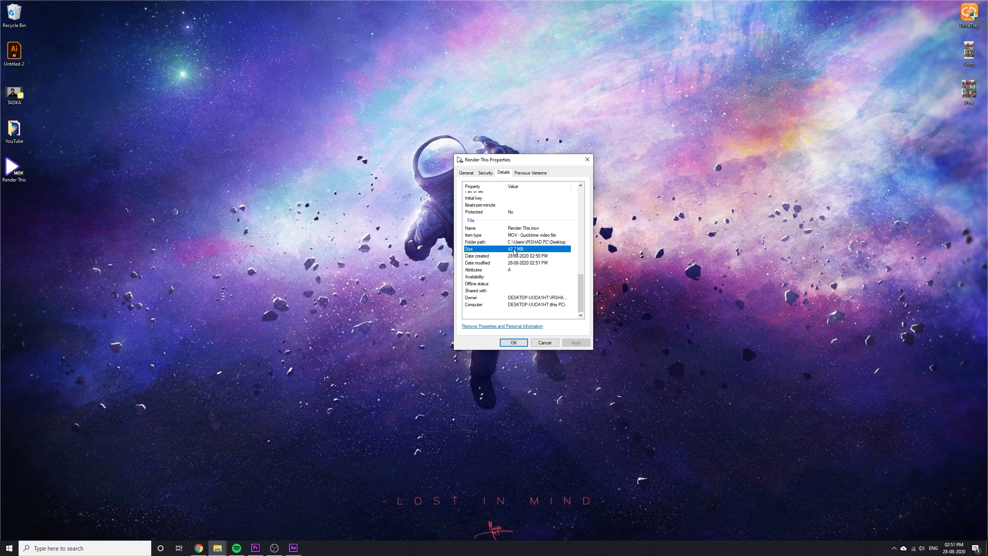
left_click(545, 343)
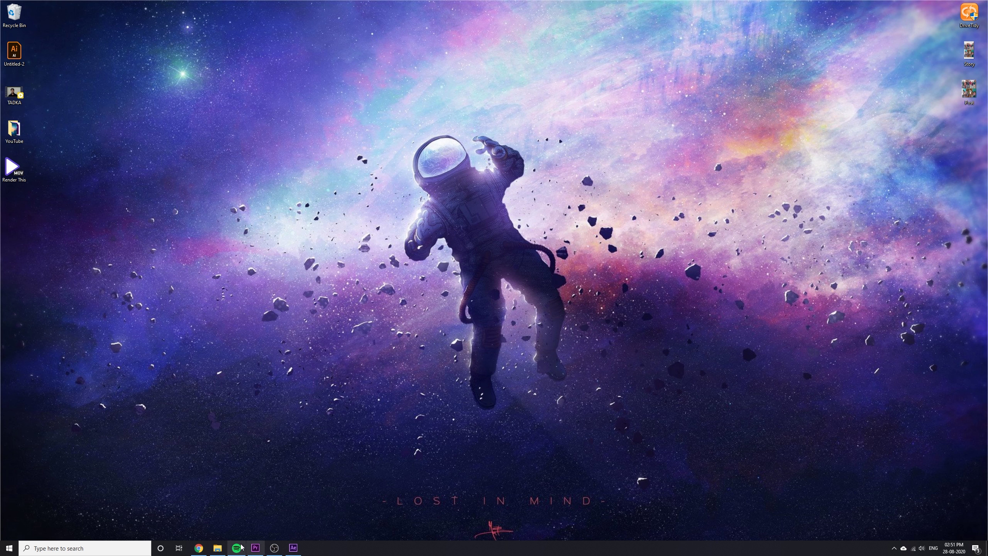
- Drop Render This.mov onto V2 above the talking-head clip and select it at 00:00:17:19
left_click(255, 547)
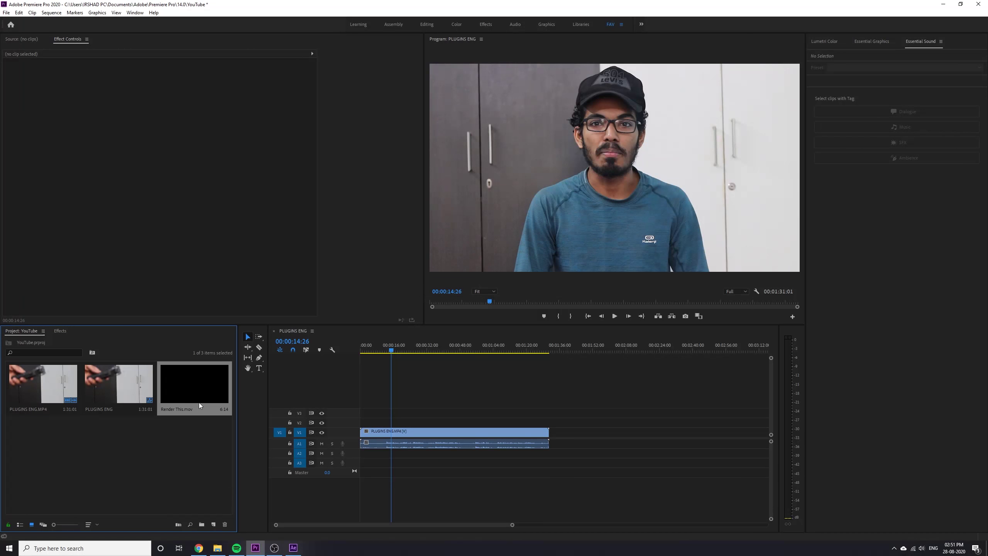
left_click_drag(195, 383, 396, 426)
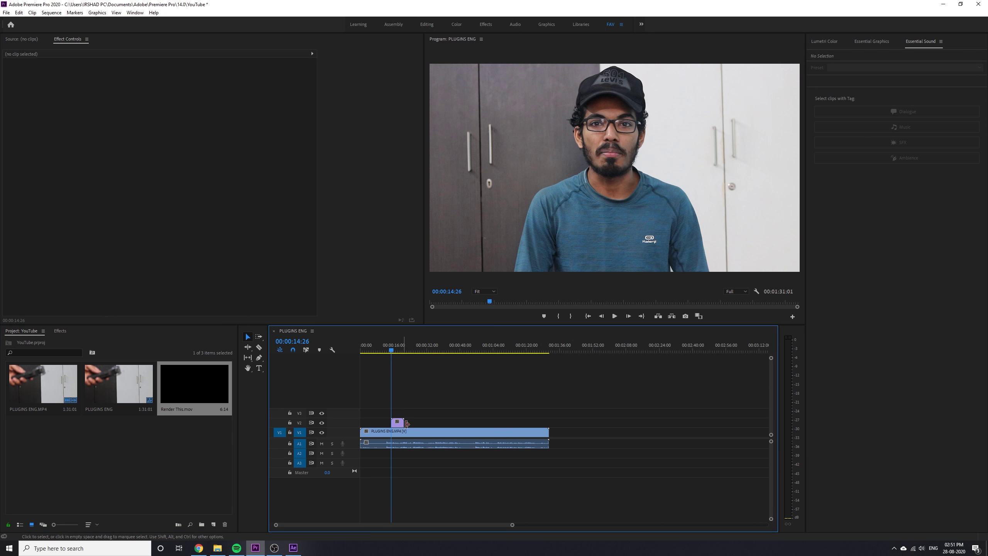
key("=")
key("=")
left_click_drag(481, 346, 508, 353)
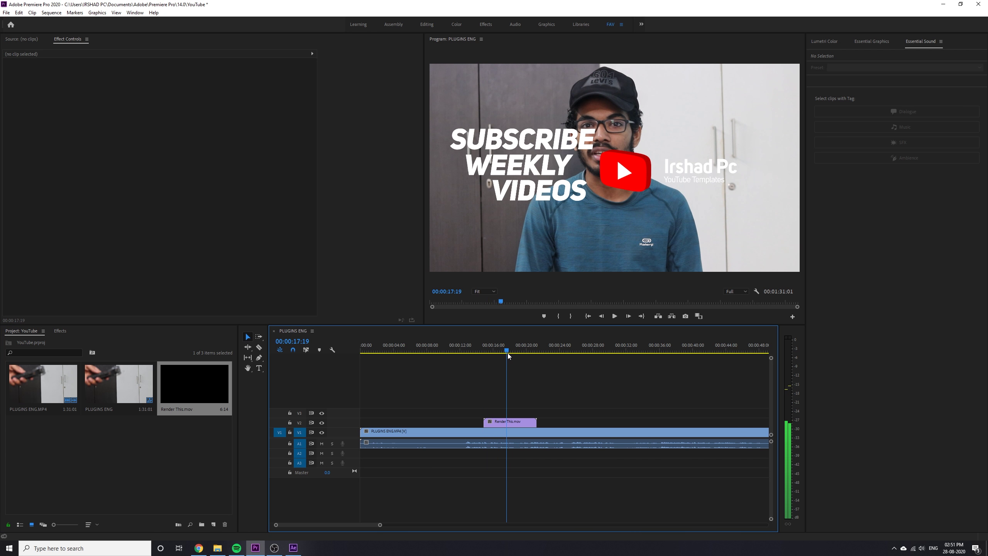
left_click(511, 423)
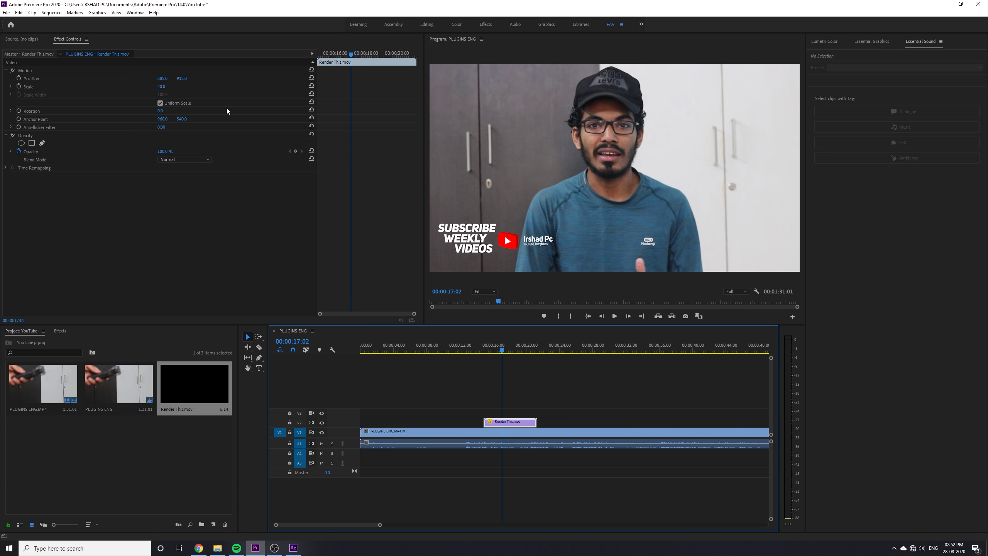
- Set the overlay's Scale to 60 and drag its Position to about 574, 862
left_click(163, 86)
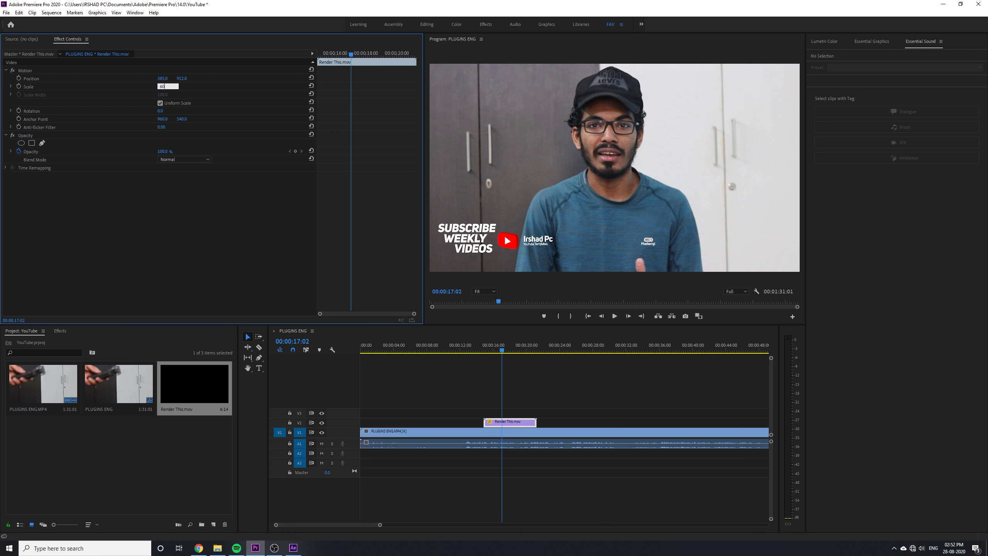
type("60")
key("Return")
left_click_drag(162, 78, 230, 78)
left_click_drag(506, 356, 489, 354)
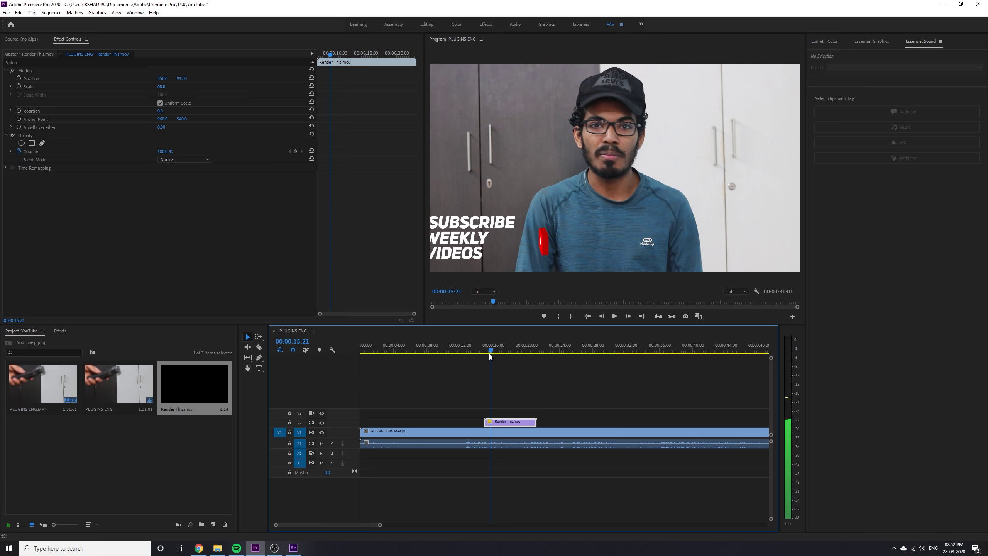
left_click_drag(162, 78, 168, 78)
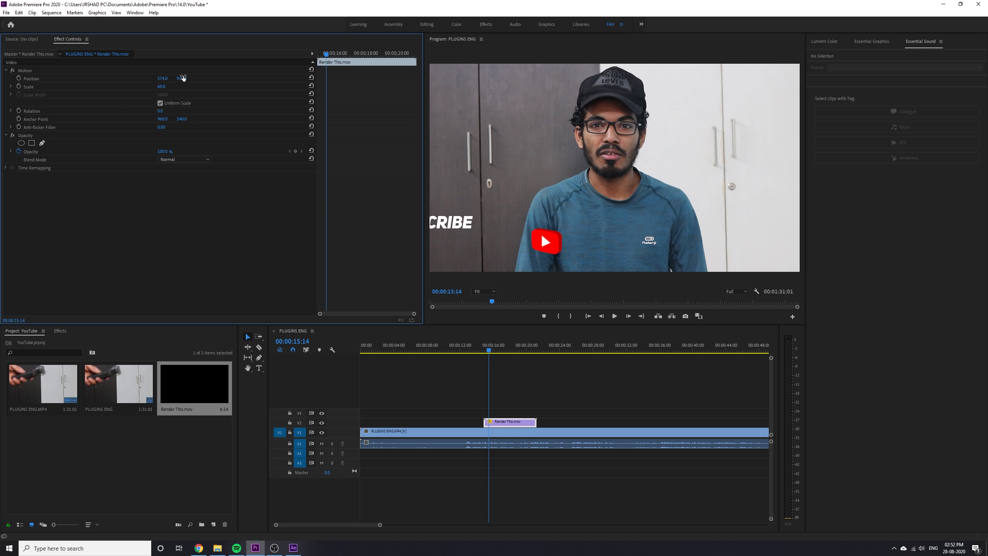
left_click_drag(181, 79, 162, 78)
- Play the sequence from 00:00:13:28 to check the repositioned overlay
key("space")
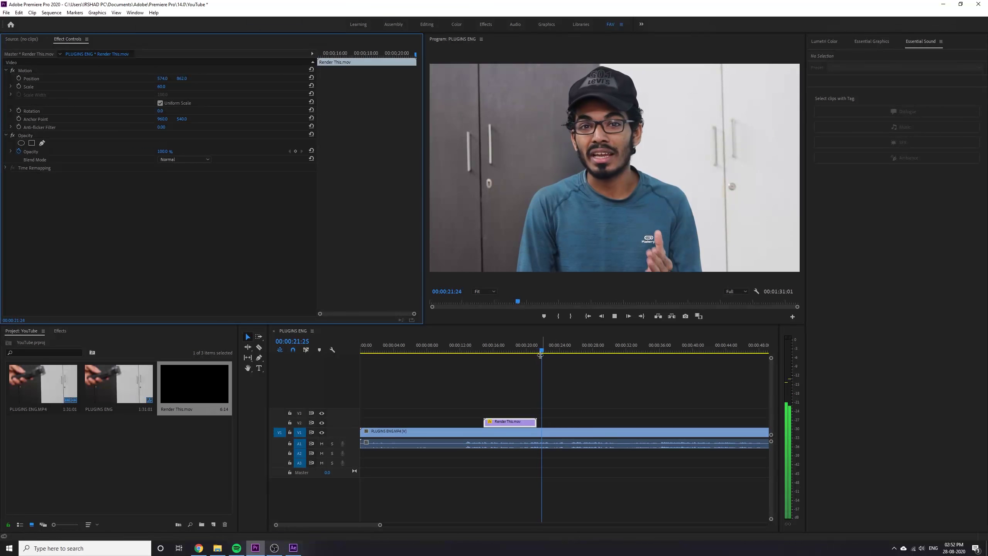
left_click_drag(525, 348, 477, 360)
key("space")
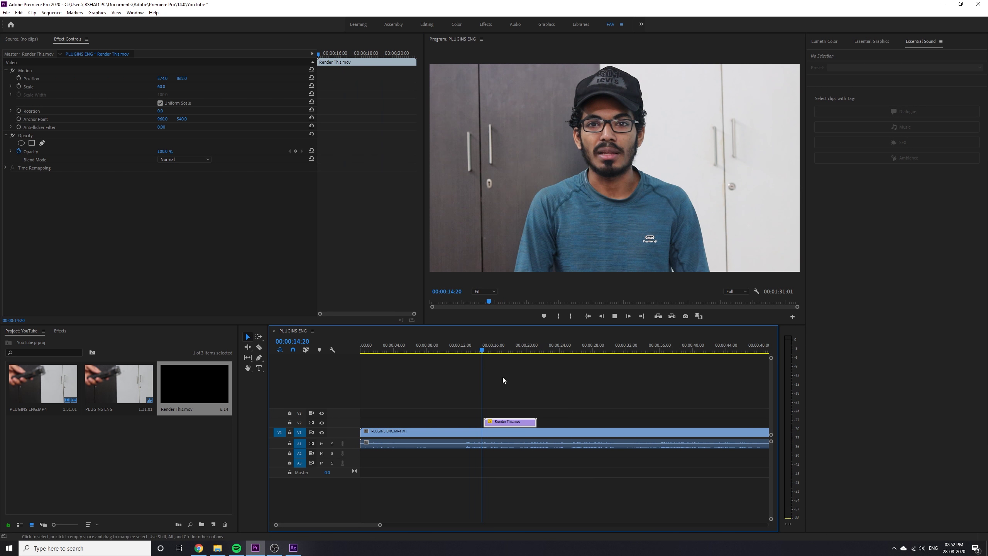